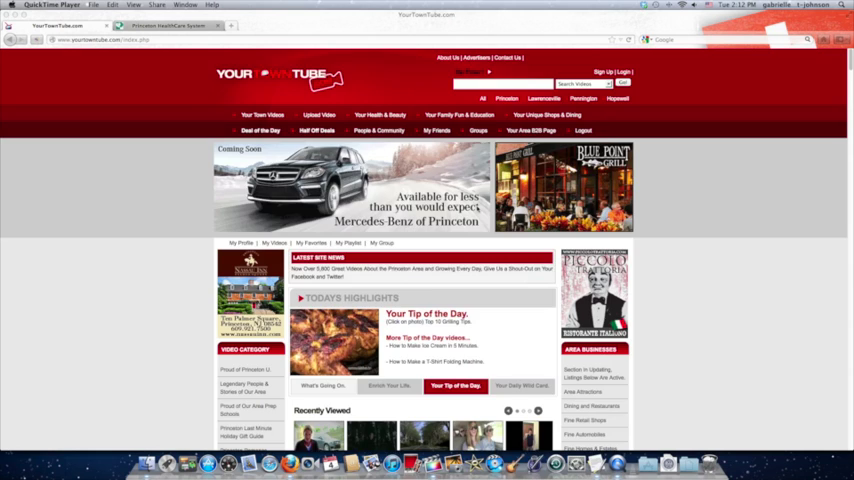
pyautogui.scroll(-5, 477, 207)
pyautogui.scroll(-5, 477, 207)
pyautogui.scroll(-5, 477, 207)
pyautogui.scroll(-4, 477, 207)
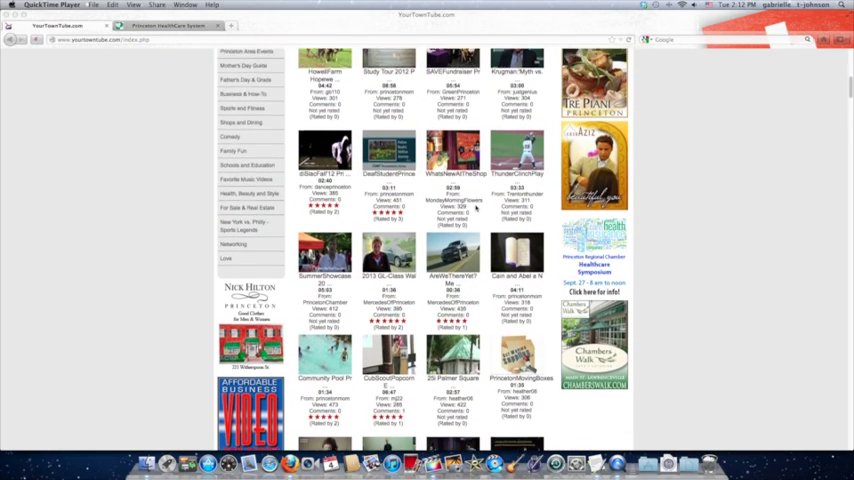
pyautogui.scroll(-3, 477, 207)
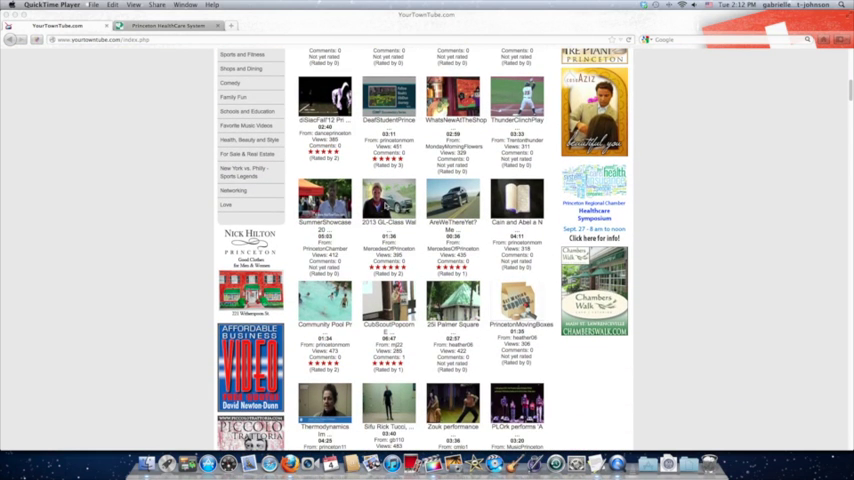
pyautogui.scroll(-1, 477, 207)
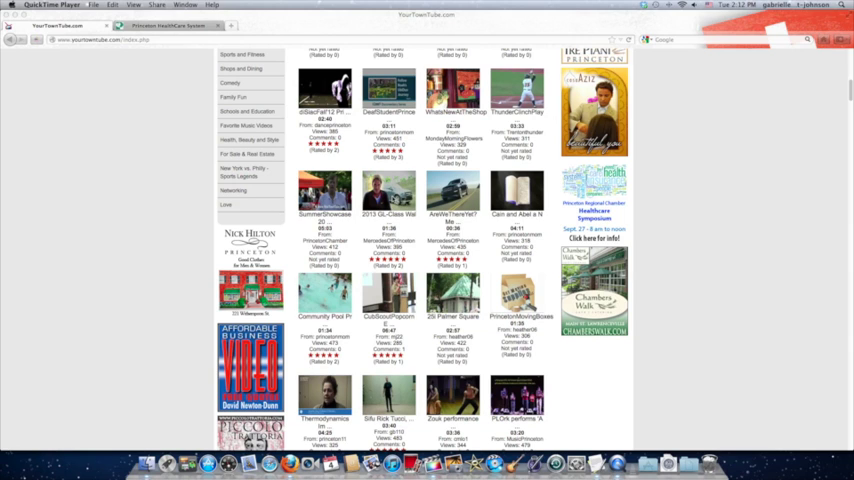
# - Start the '2013 GL-Class Walk Around with Roger Federer' video from the homepage grid
pyautogui.click(388, 195)
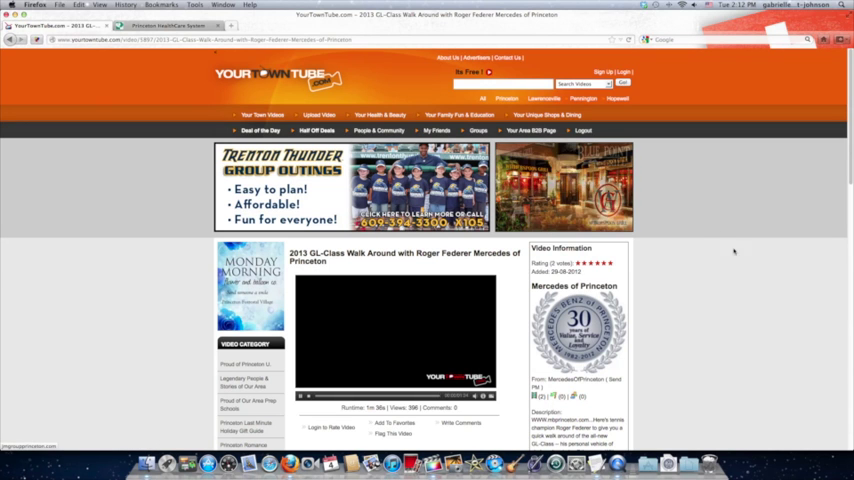
pyautogui.scroll(-3, 729, 277)
pyautogui.scroll(-1, 729, 277)
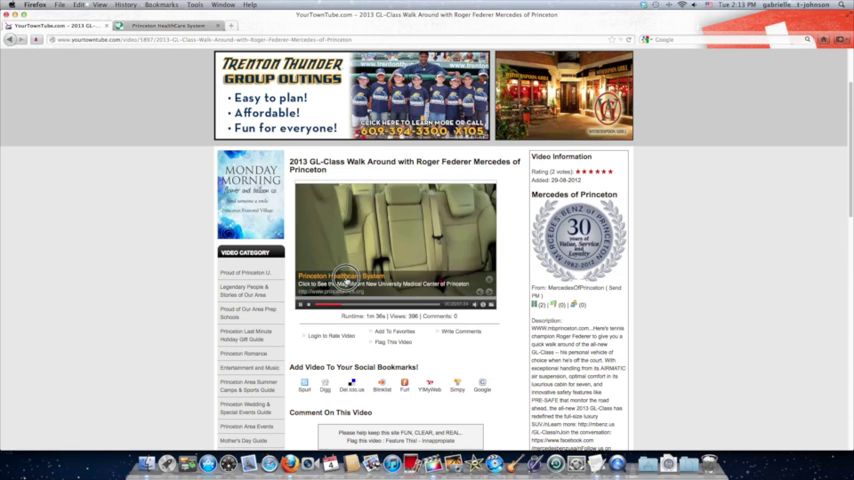
# - Open the Princeton HealthCare System overlay link, then return to the YourTownTube tab
pyautogui.click(345, 283)
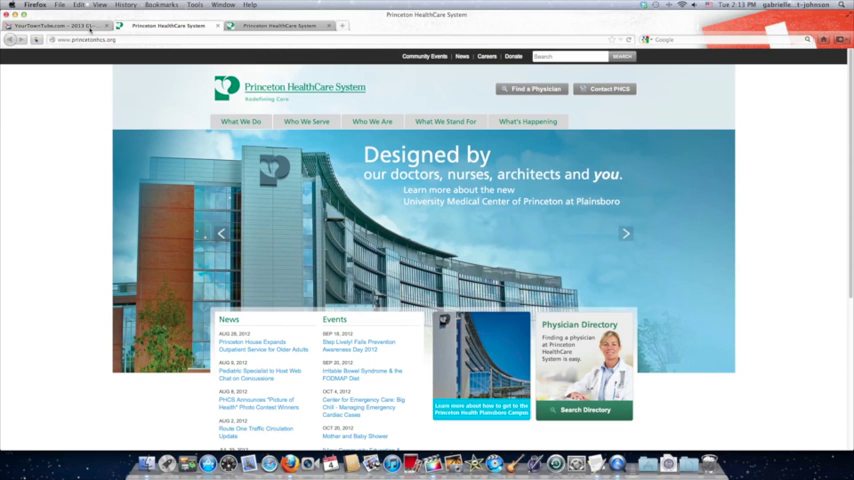
pyautogui.click(88, 26)
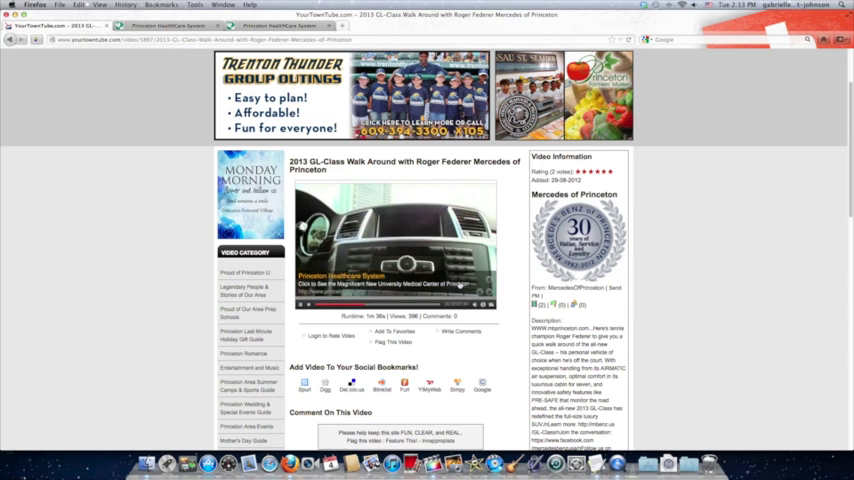
pyautogui.scroll(1, 400, 250)
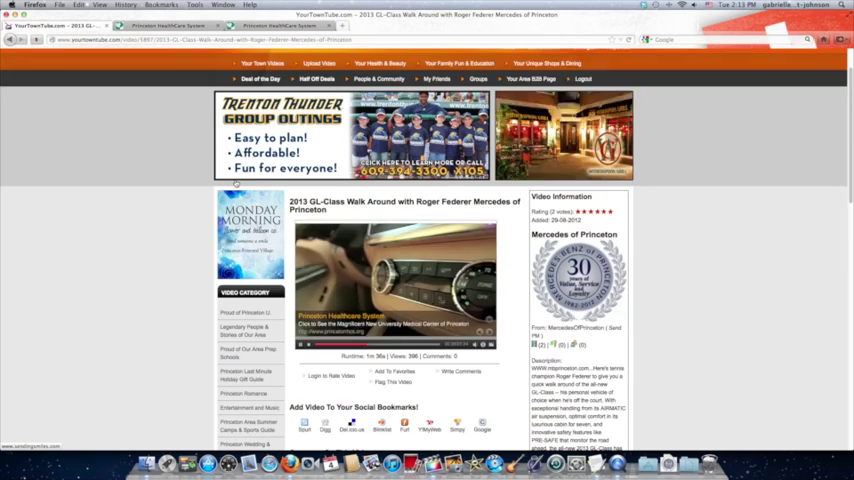
pyautogui.scroll(2, 400, 250)
# - Return to the homepage via the YourTownTube logo in the header
pyautogui.click(262, 108)
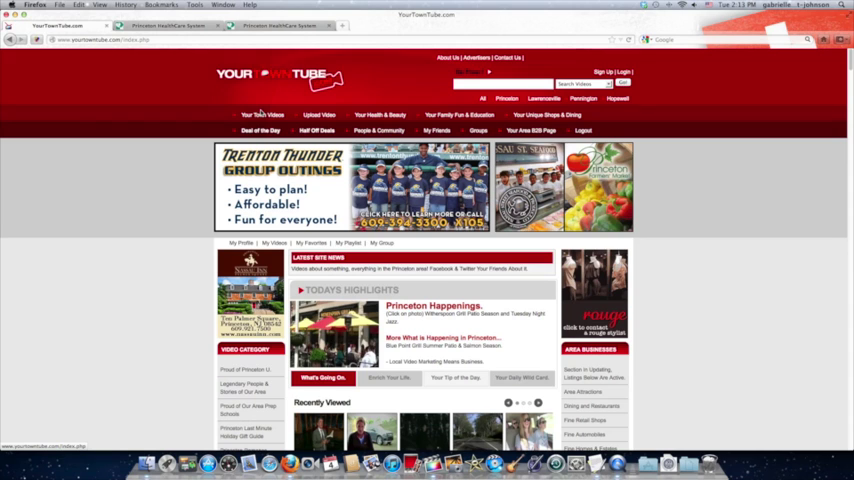
# - Open Your Town Videos and select the 'AreWeThereYet? Mercedes Benz of Princeton' video
pyautogui.click(263, 114)
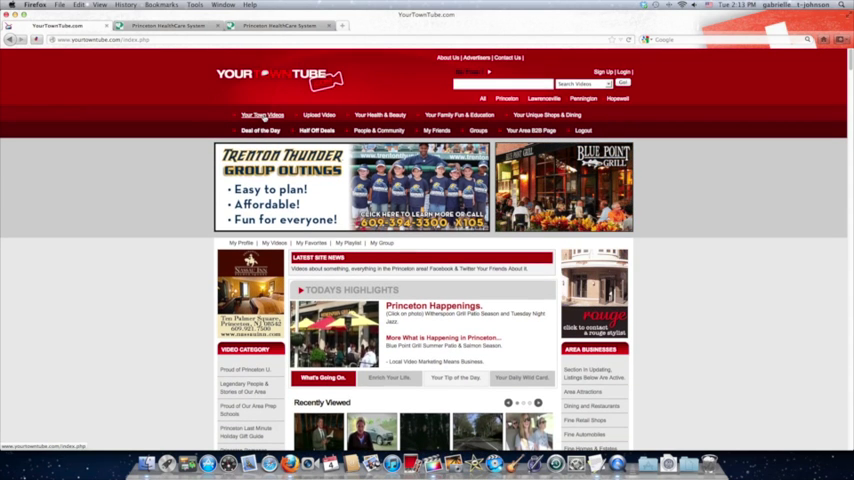
pyautogui.scroll(-8, 382, 245)
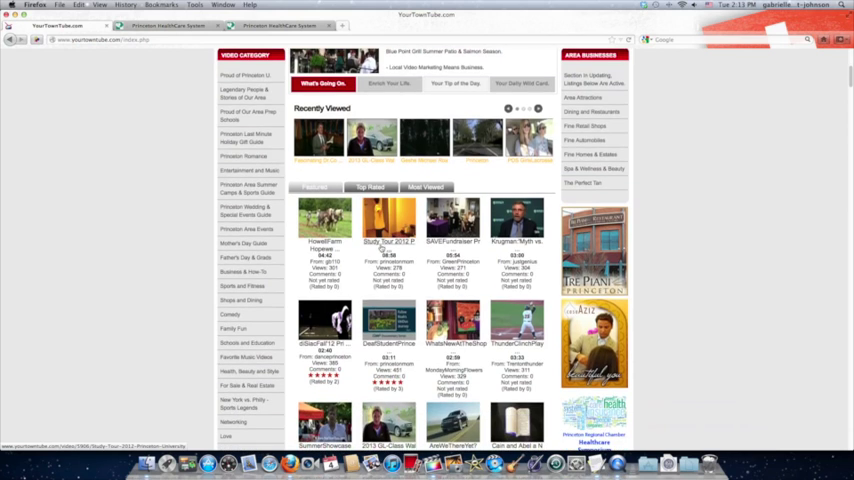
pyautogui.scroll(-3, 382, 245)
pyautogui.scroll(-1, 382, 245)
pyautogui.click(453, 311)
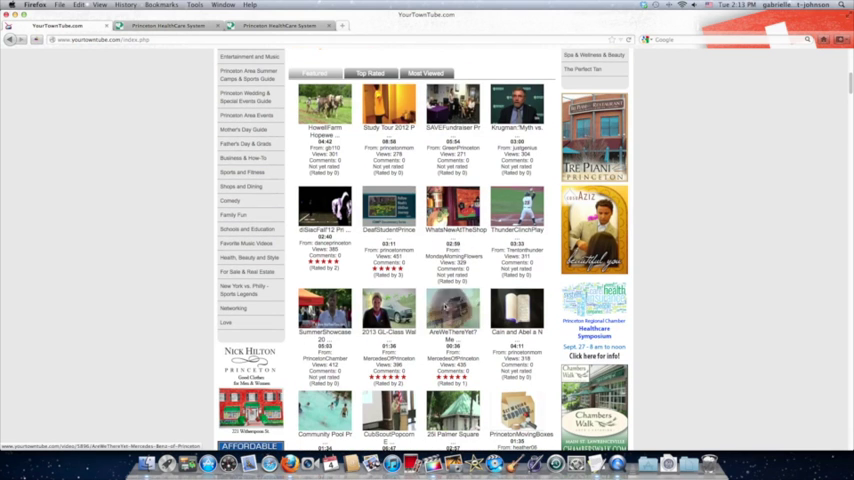